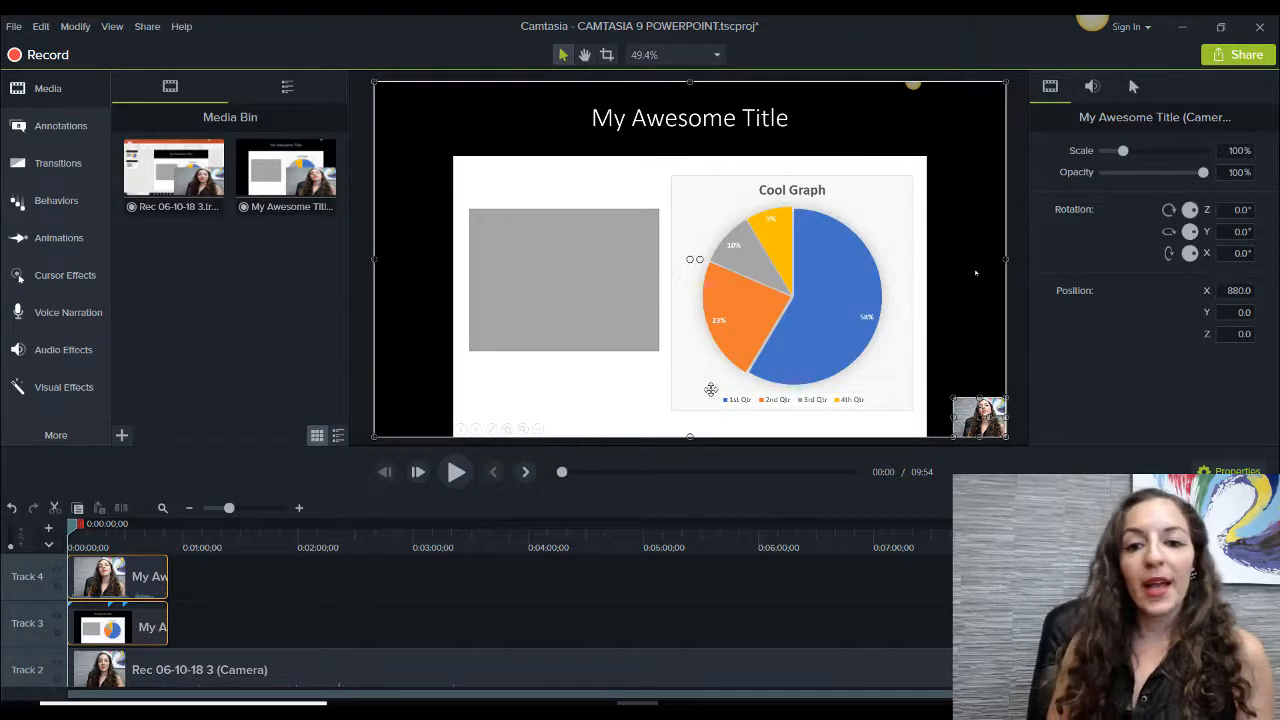
- Move the Track 4 camera clip onto the grey placeholder beside the Cool Graph and scale it to about 91.5% to cover the placeholder
click(199, 615)
click(152, 630)
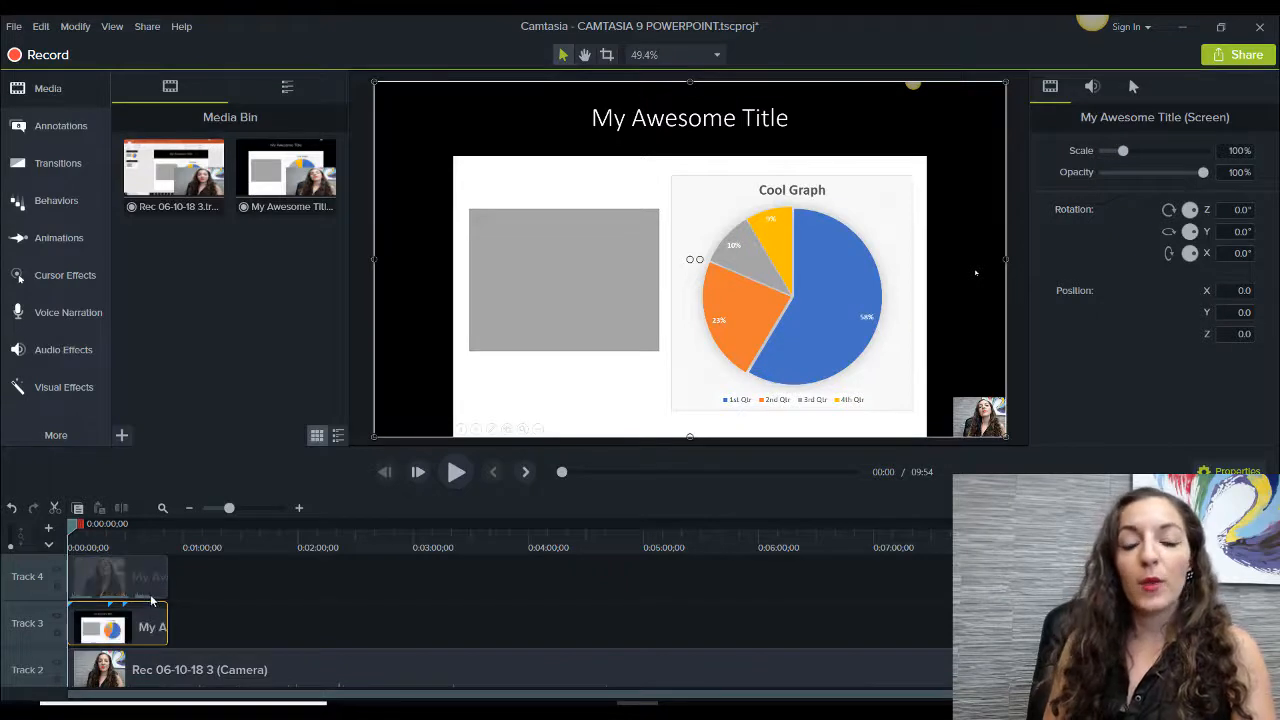
click(143, 589)
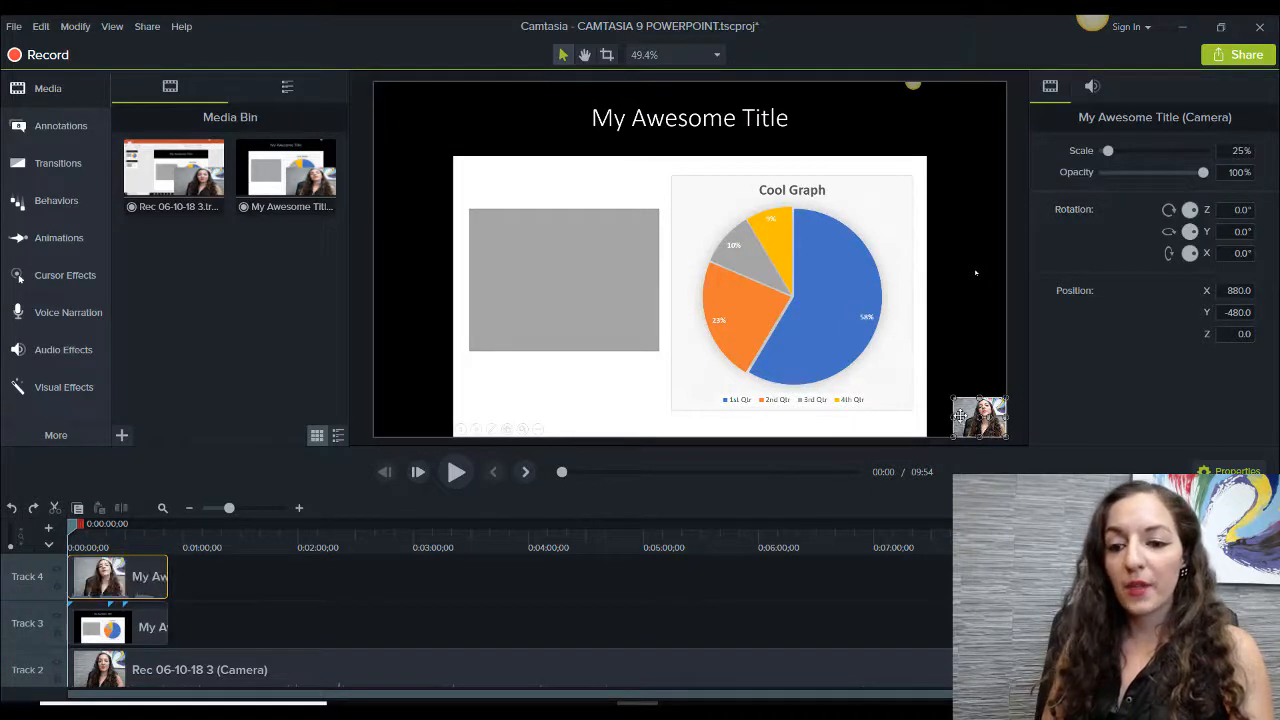
drag(965, 415, 515, 268)
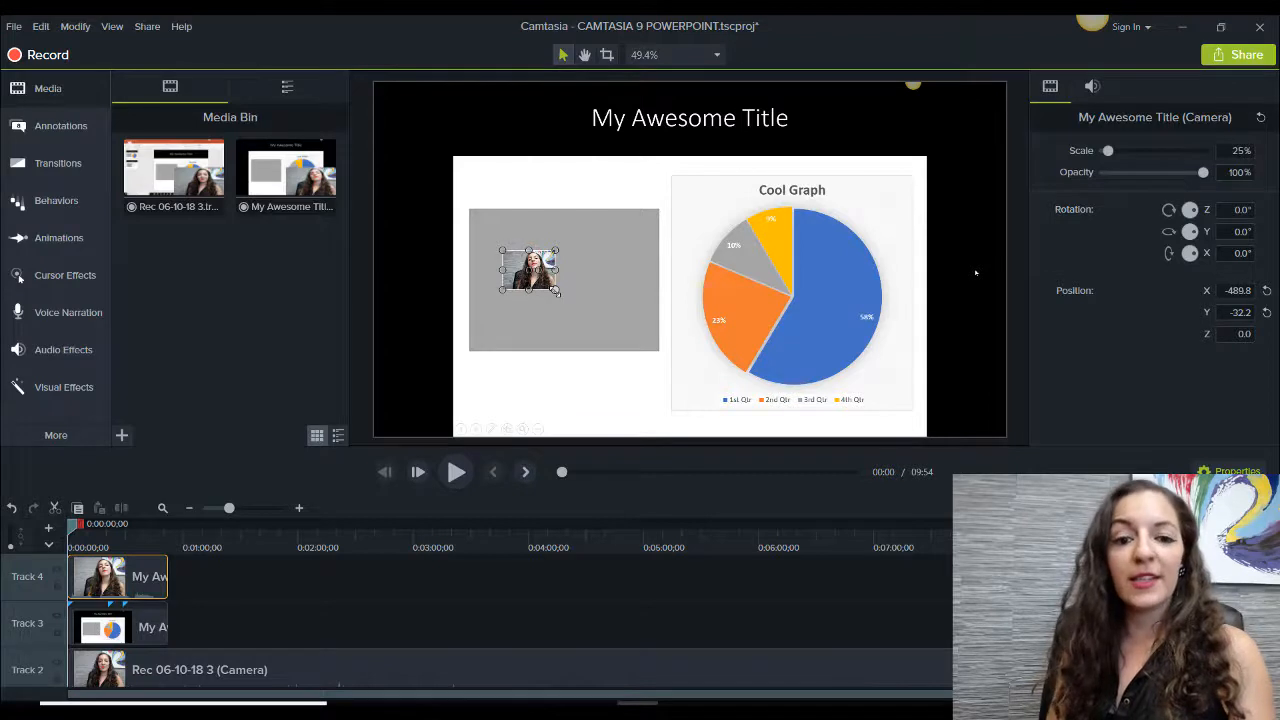
drag(557, 292, 636, 331)
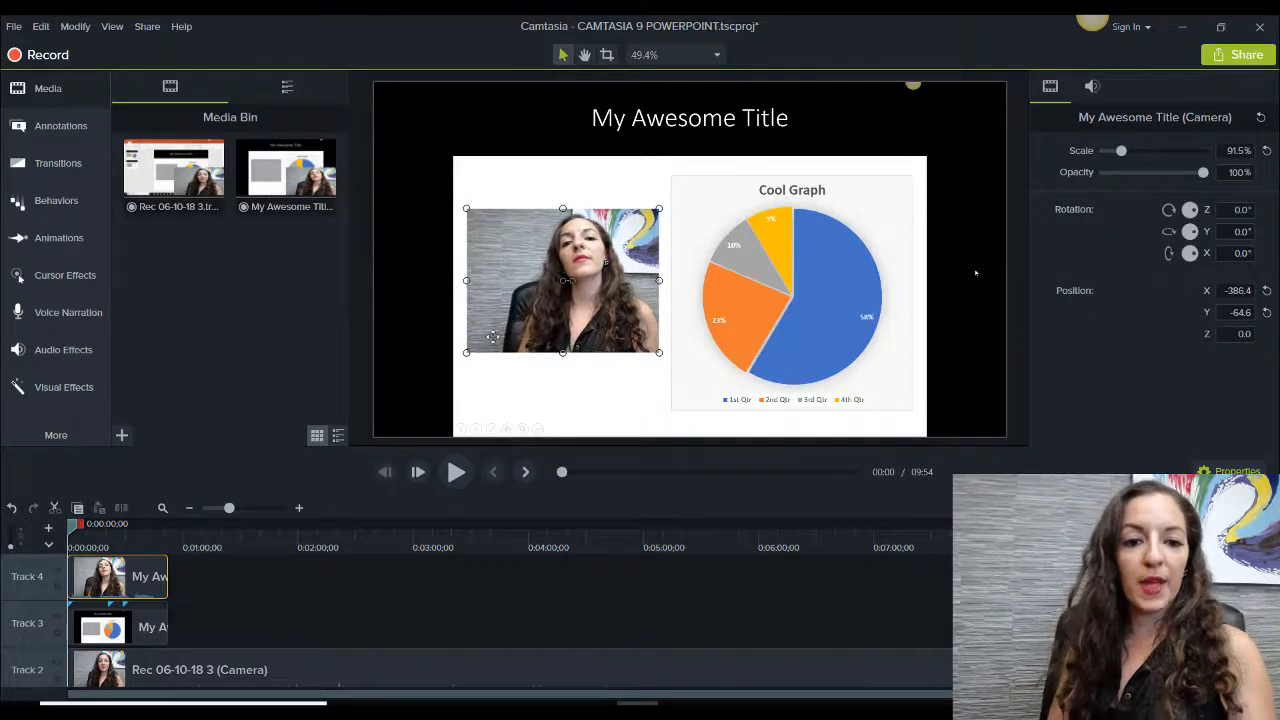
click(419, 337)
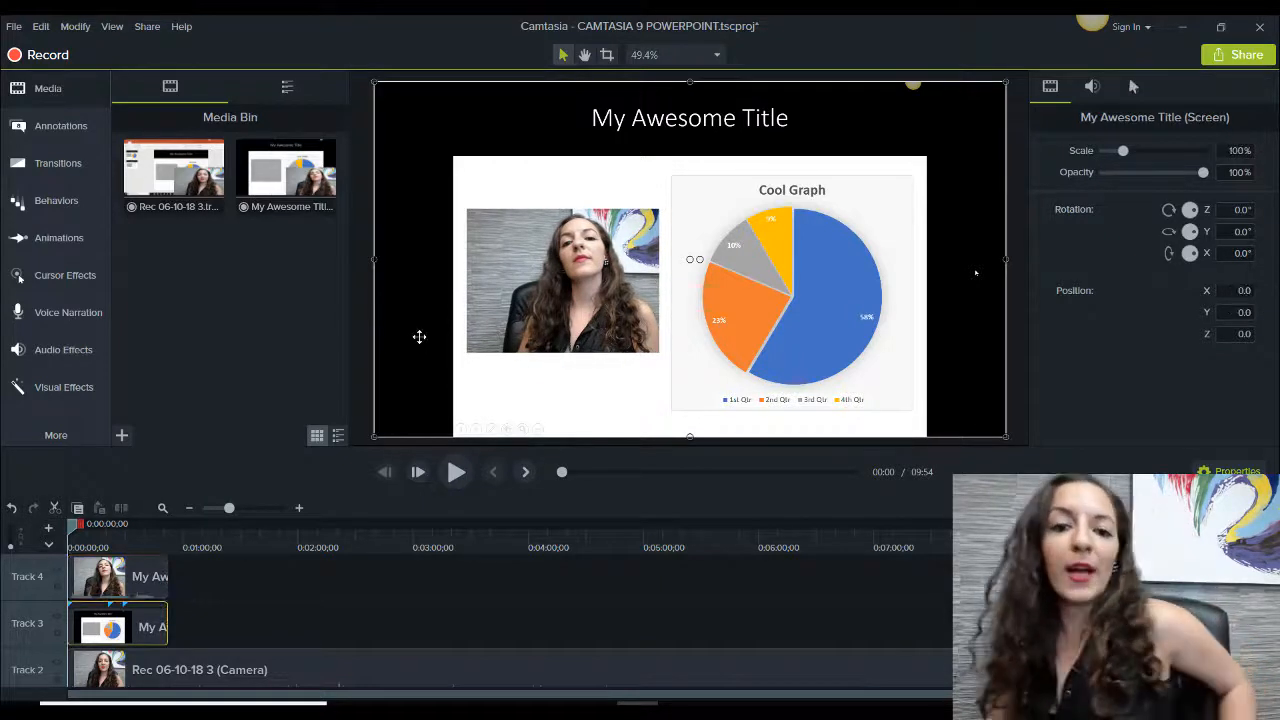
- Find the change to the bullet-point slide and split the Track 4 camera clip there, at 0:00:21;10
click(456, 472)
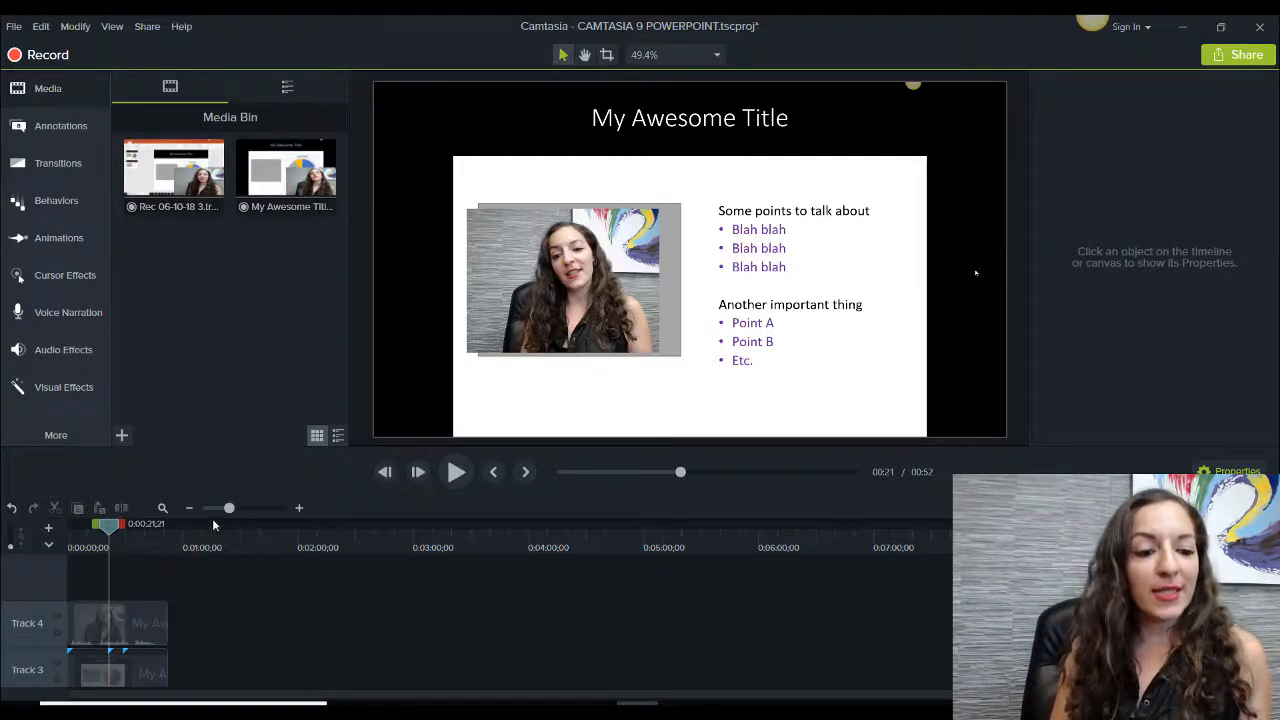
drag(229, 508, 294, 508)
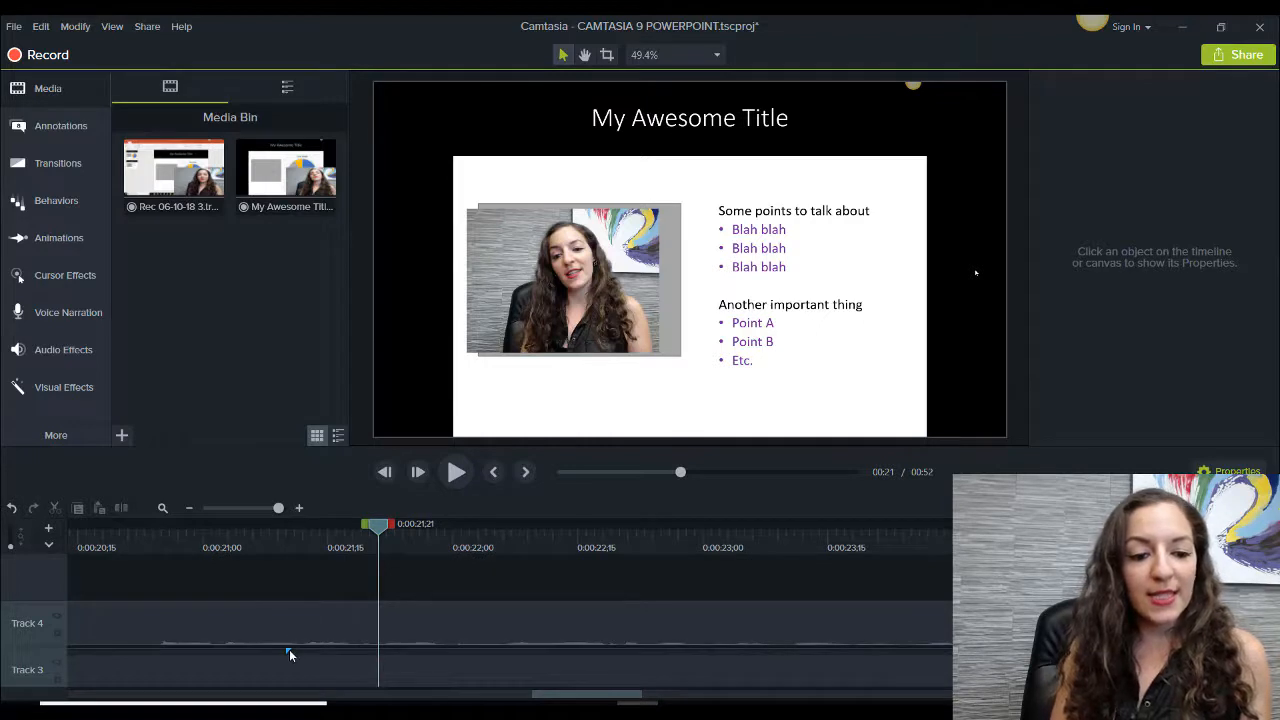
drag(281, 510, 272, 510)
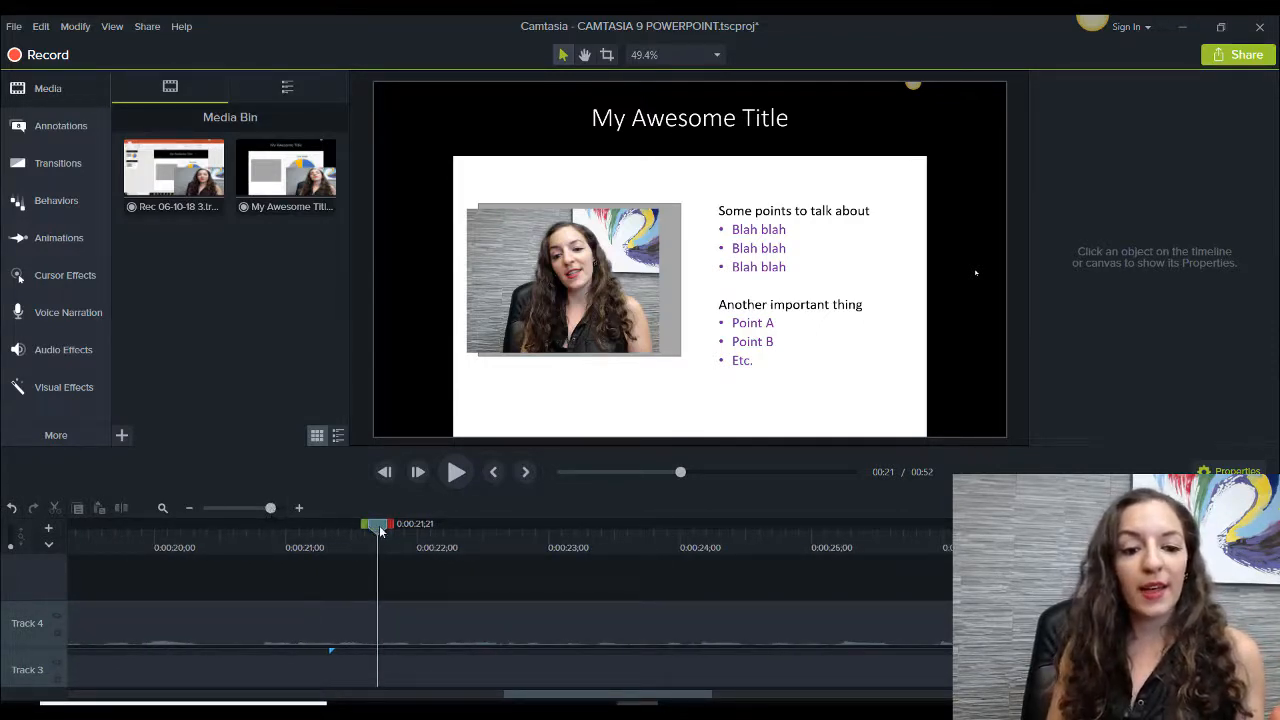
drag(380, 532, 334, 534)
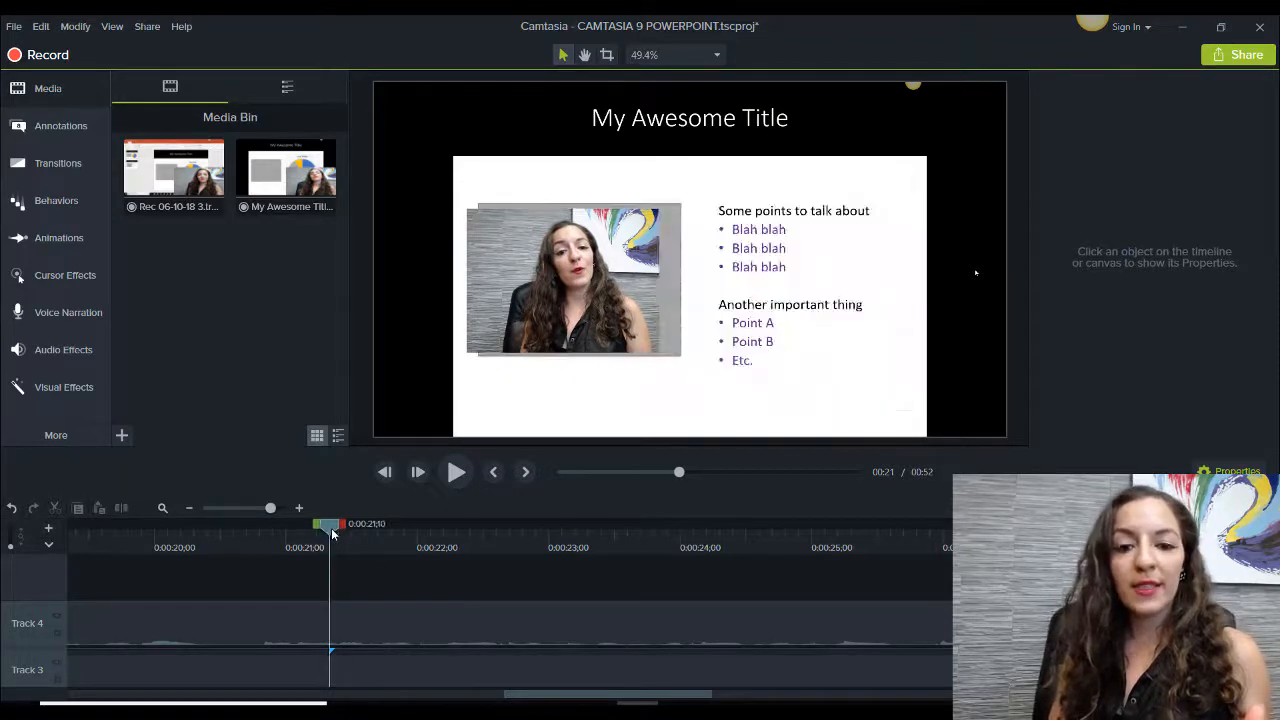
click(380, 620)
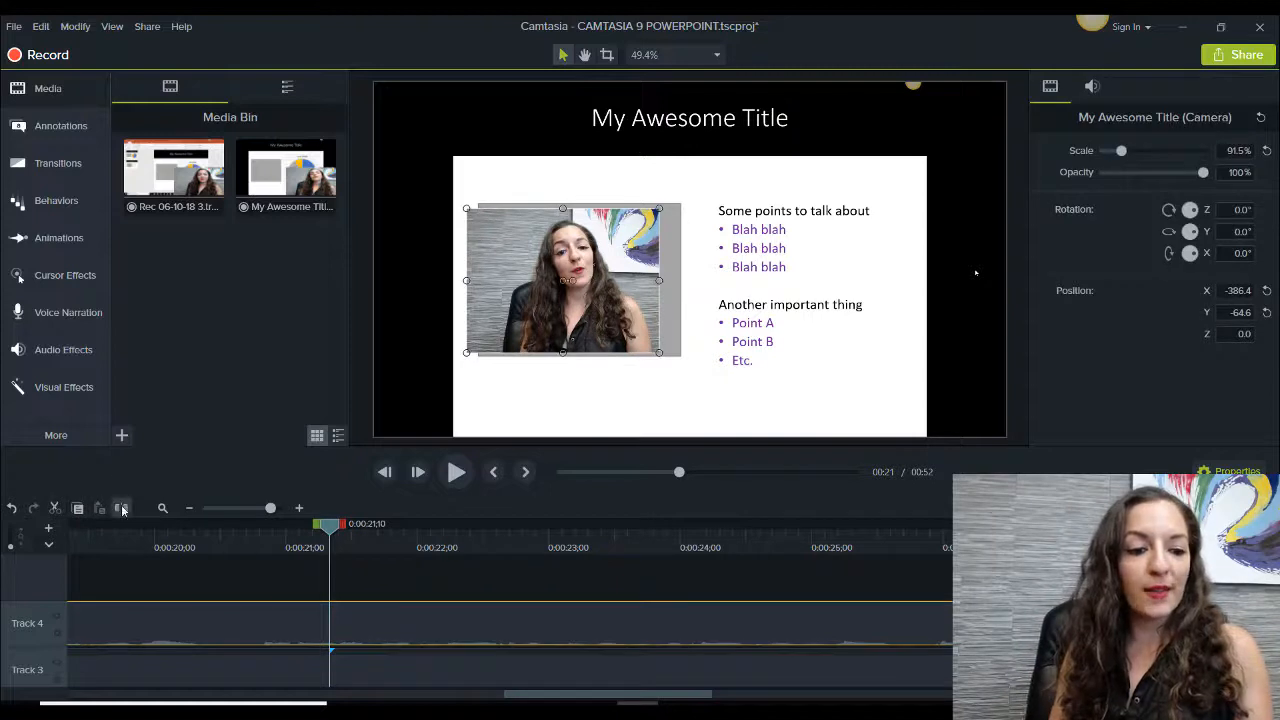
click(121, 508)
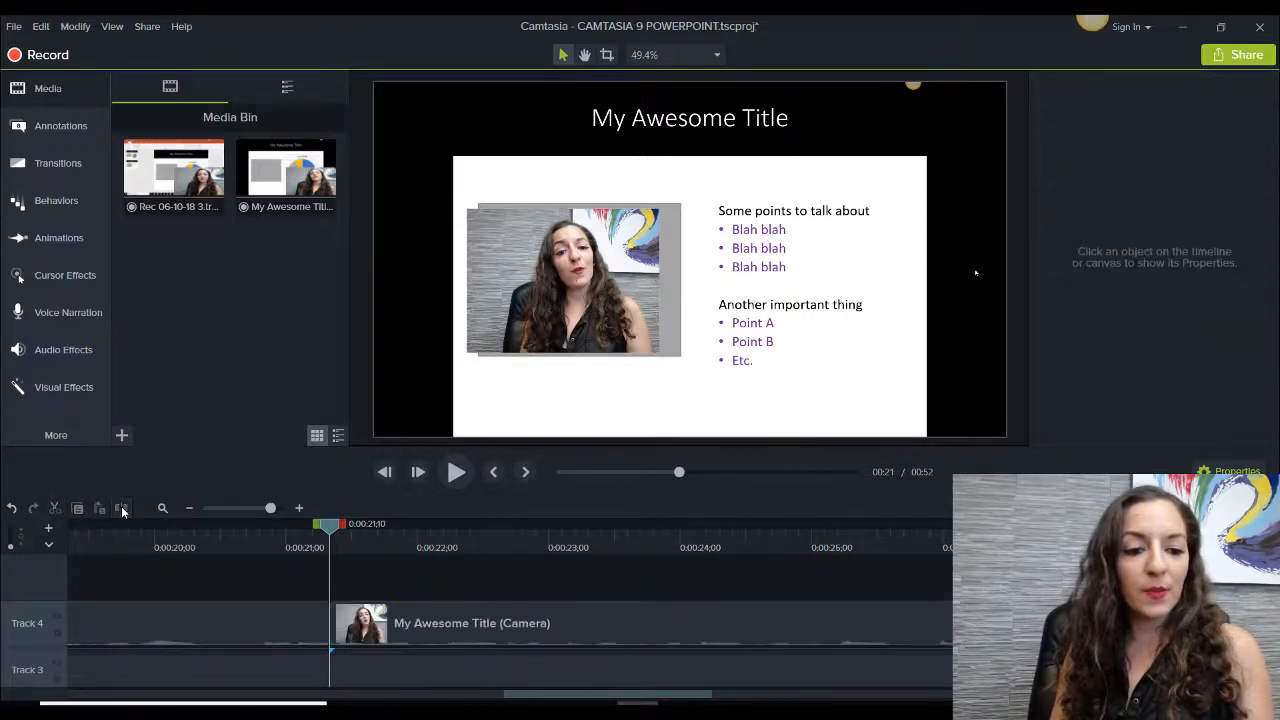
- Reposition the second camera segment over the grey placeholder on the bullet-point slide and scale it to about 101.6%
click(408, 612)
drag(558, 290, 572, 291)
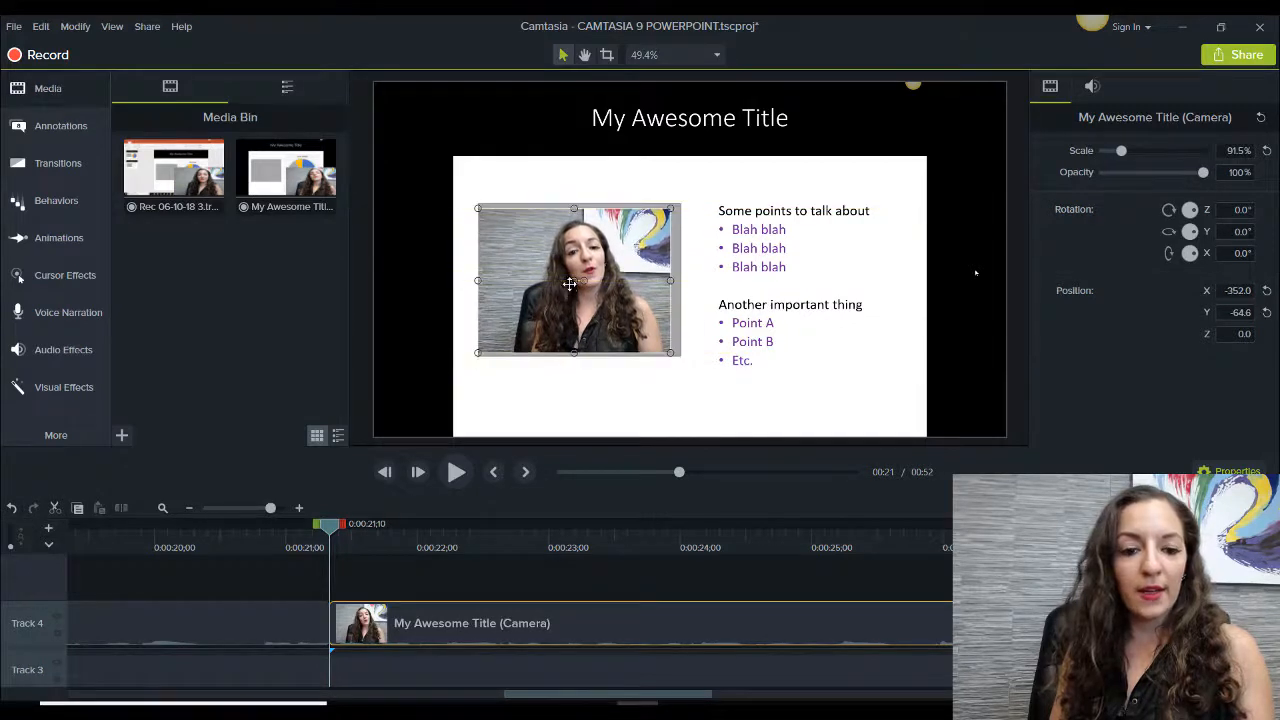
mouse_move(672, 353)
mouse_down()
mouse_move(640, 357)
mouse_move(679, 368)
mouse_up()
key(ctrl+z)
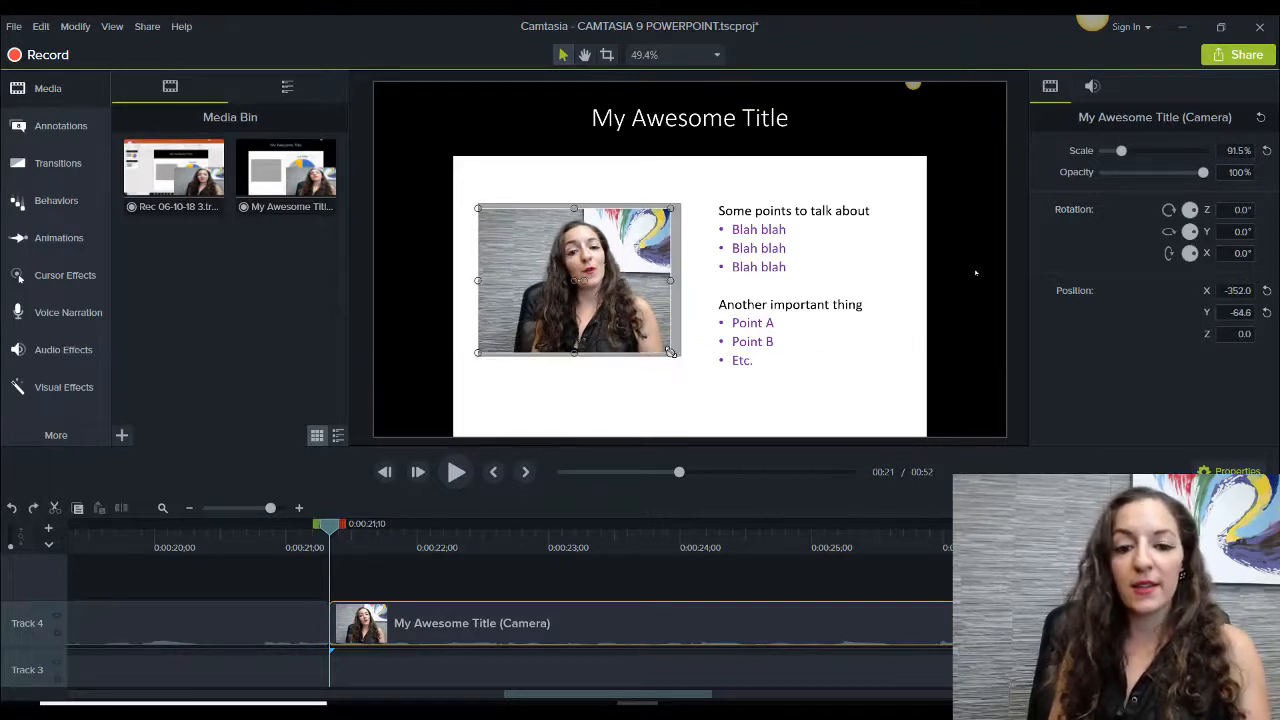
drag(671, 353, 655, 327)
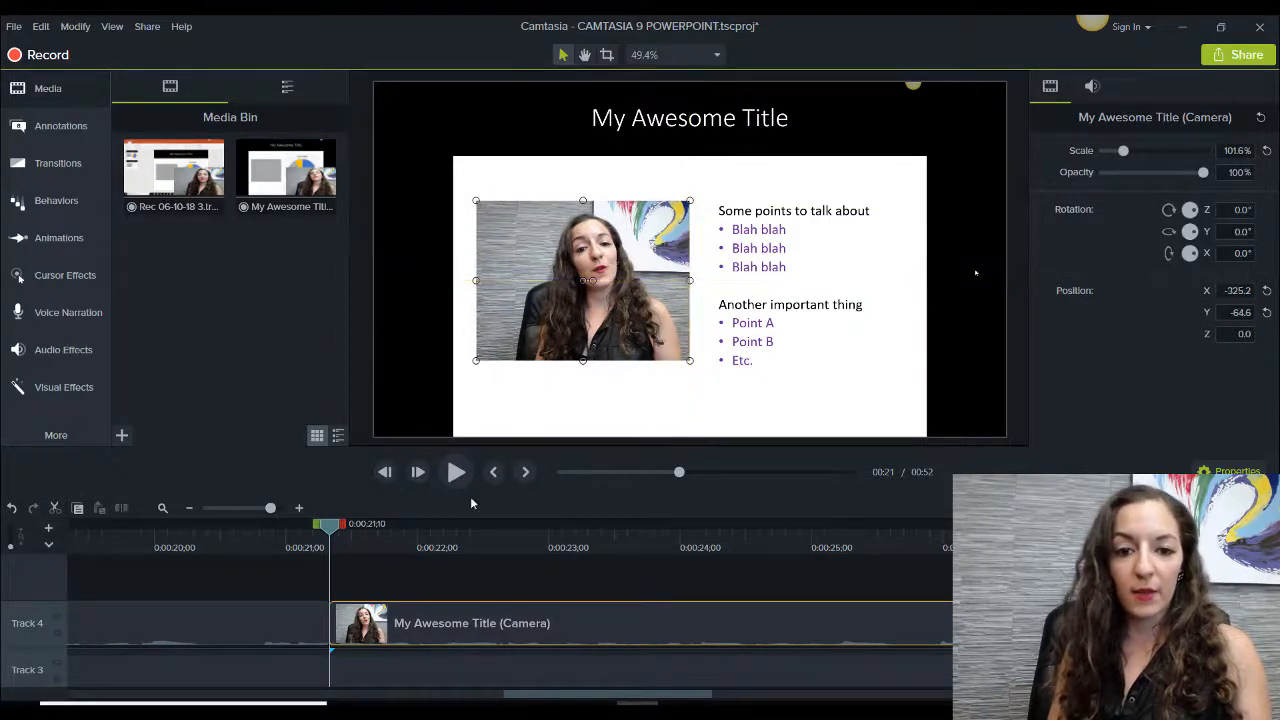
- Find the change to the slide with the large central placeholder and split the Track 4 camera clip there, at about 28 seconds
click(461, 476)
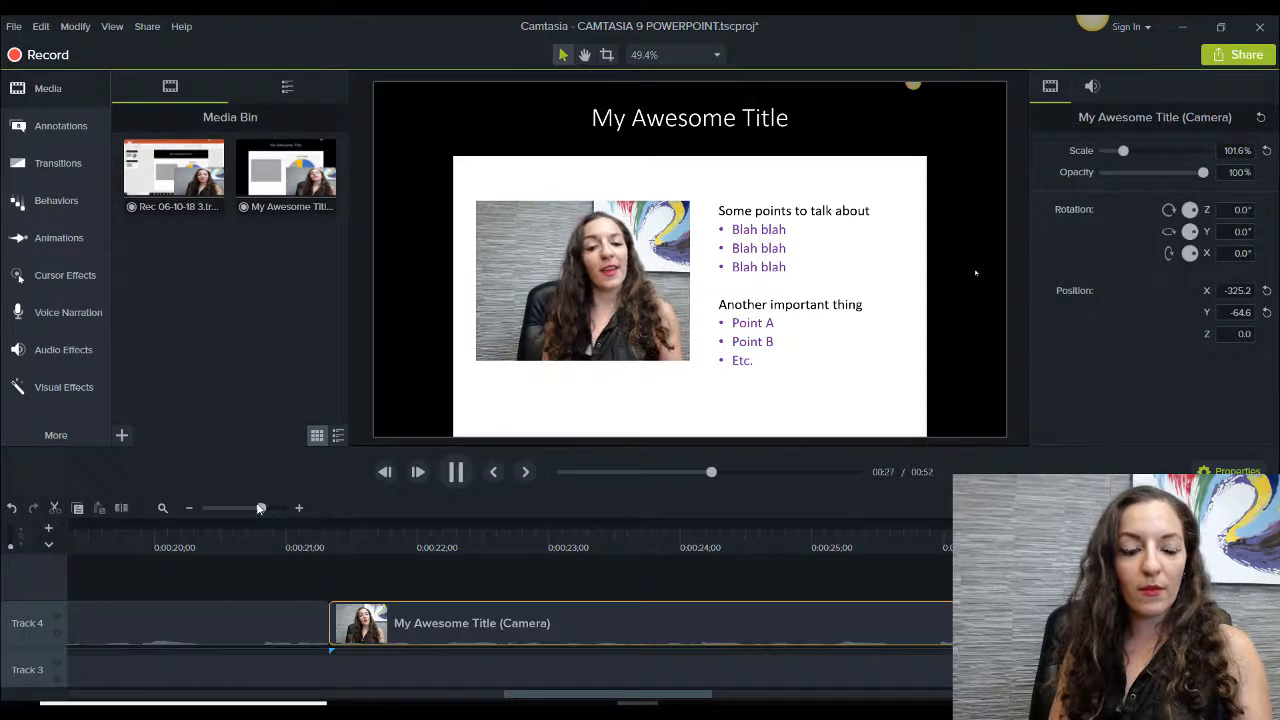
drag(272, 509, 256, 509)
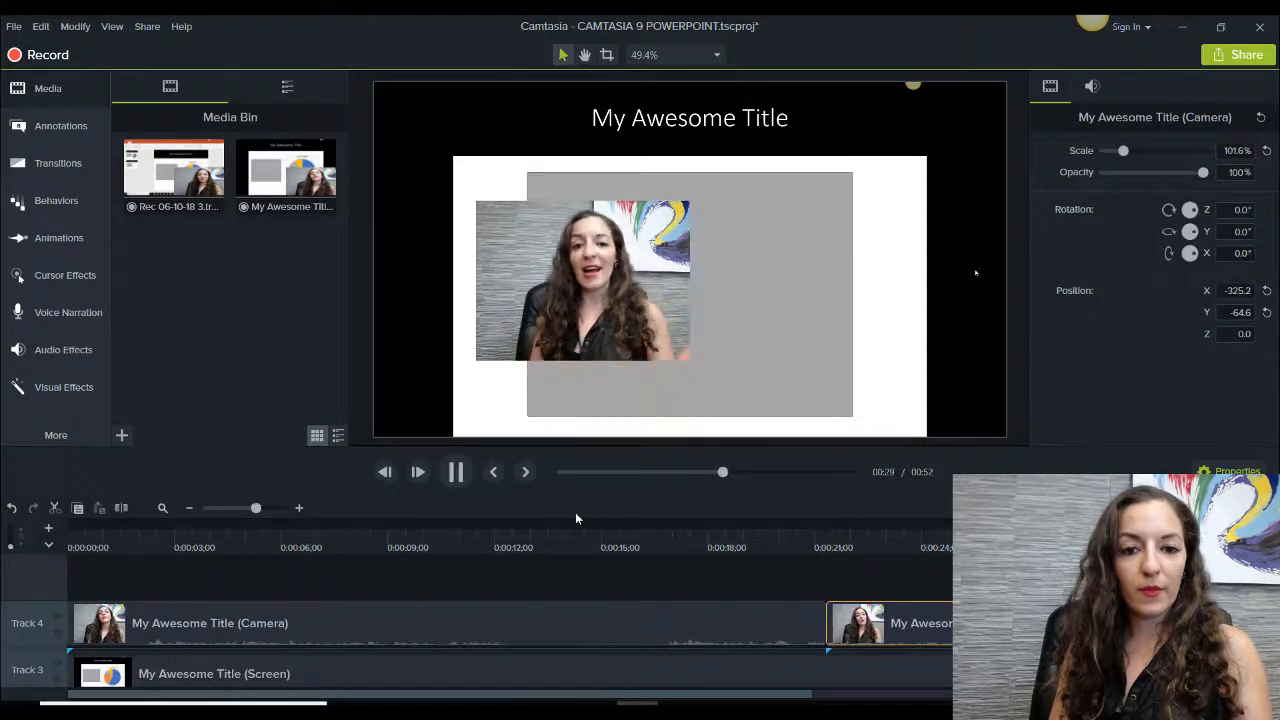
click(455, 472)
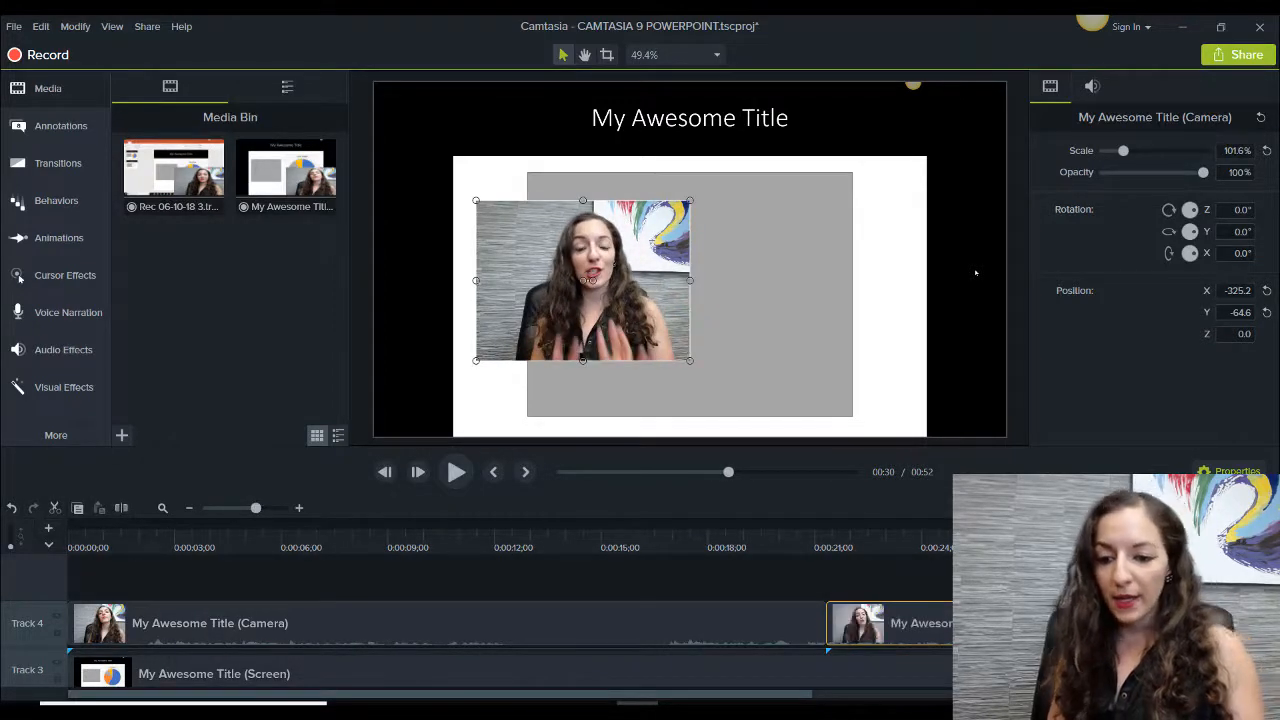
key(comma)
key(comma)
key(comma)
key(comma)
key(comma)
key(comma)
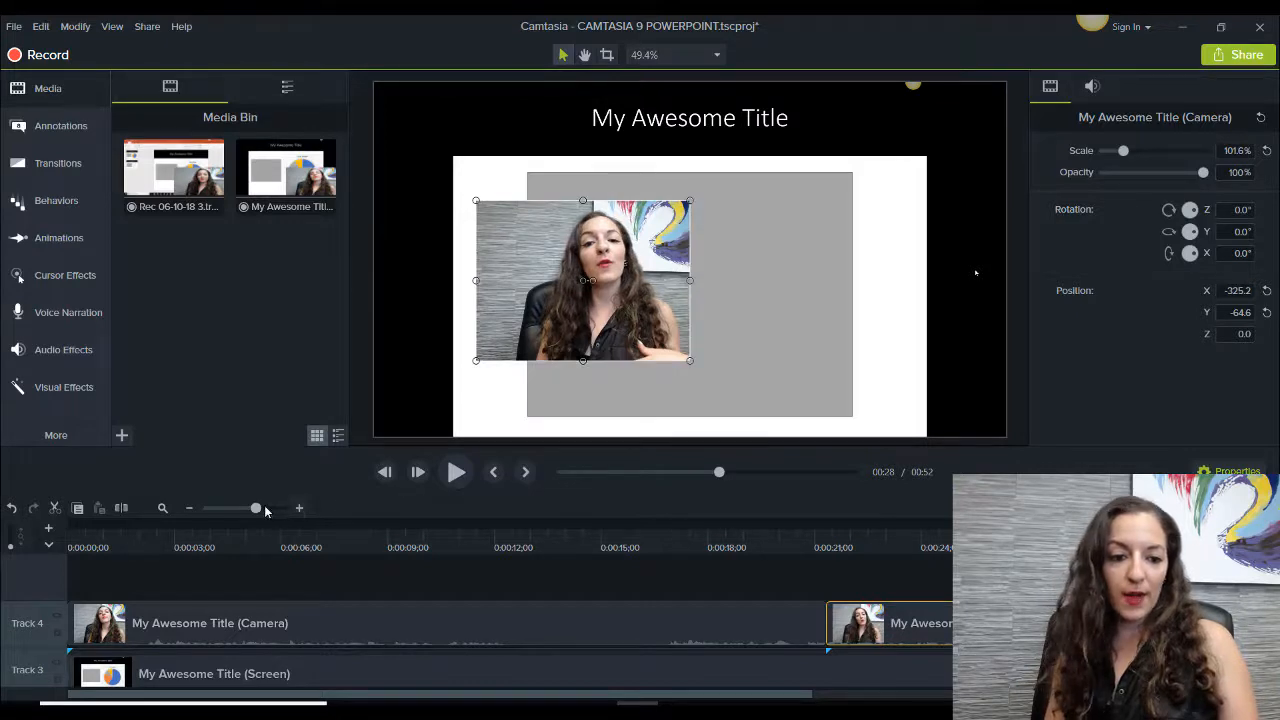
drag(262, 510, 270, 511)
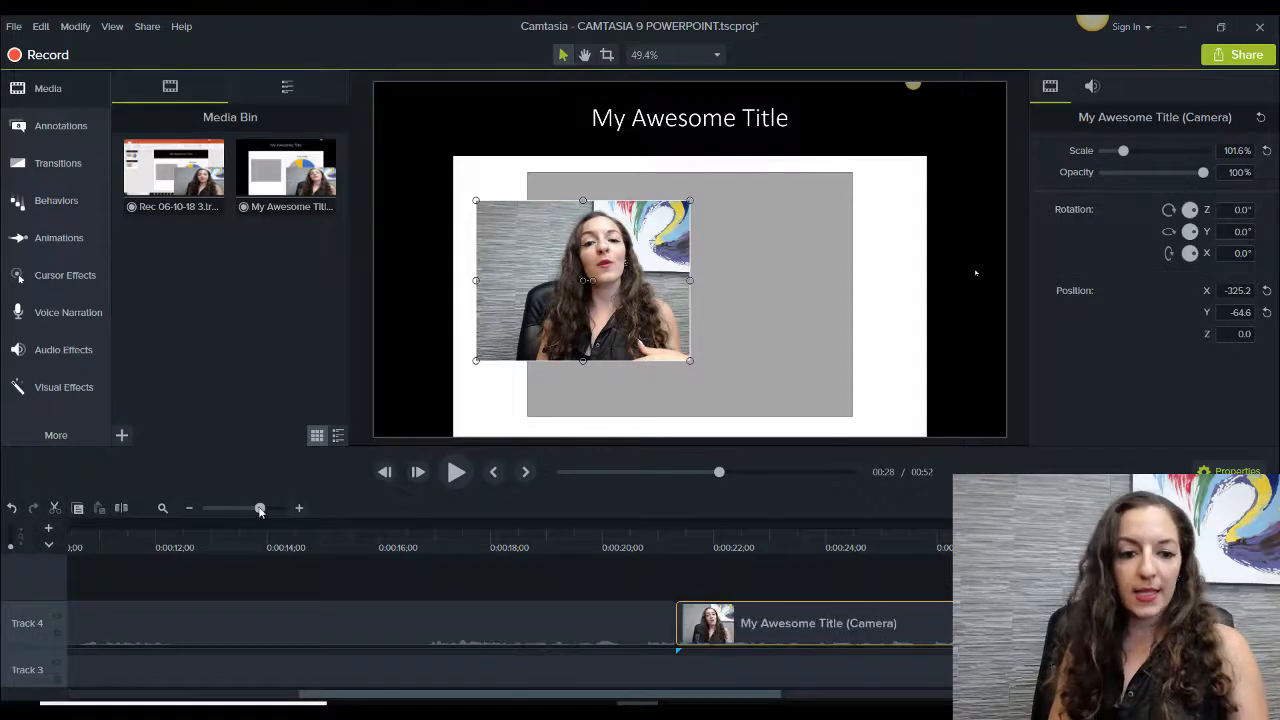
click(122, 510)
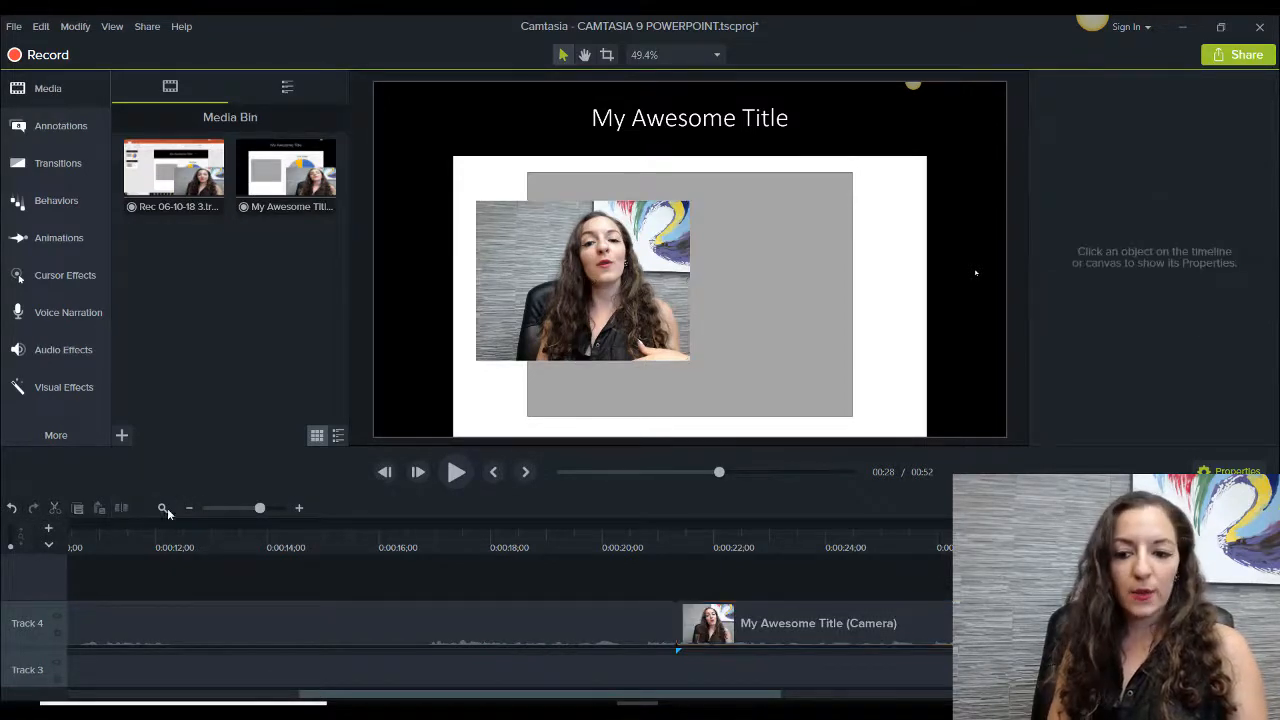
- Centre the third camera segment over the large grey placeholder and enlarge it to about 157.3% to cover the placeholder
click(1100, 623)
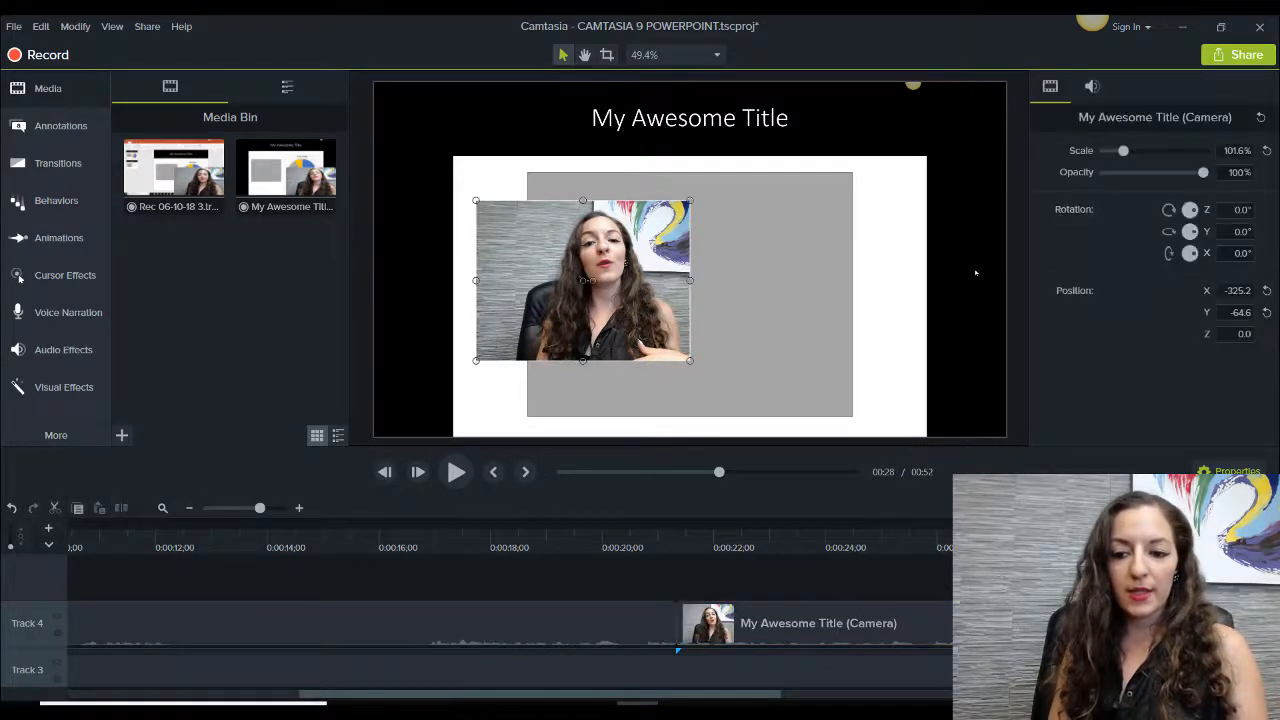
drag(578, 248, 638, 222)
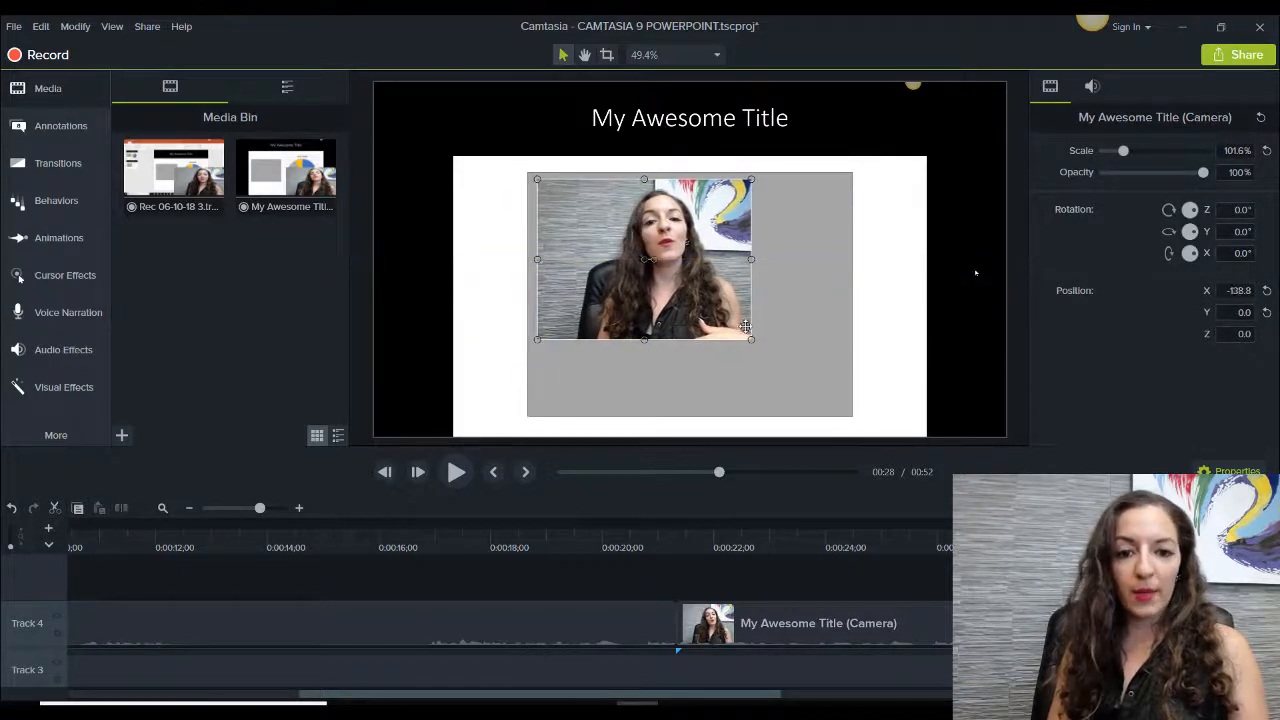
drag(751, 341, 801, 376)
drag(766, 313, 804, 343)
drag(838, 408, 852, 410)
drag(804, 369, 815, 392)
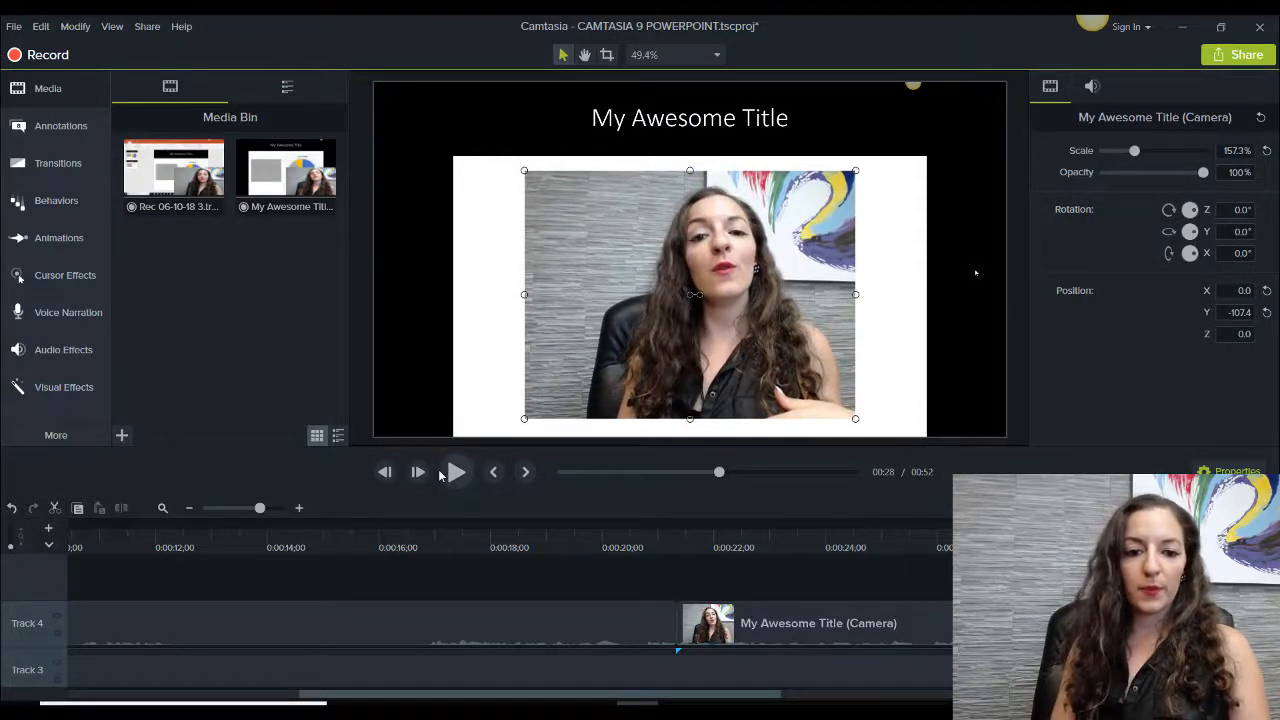
- Play back the enlarged third camera segment and review the camera and screen clips across the timeline
click(451, 473)
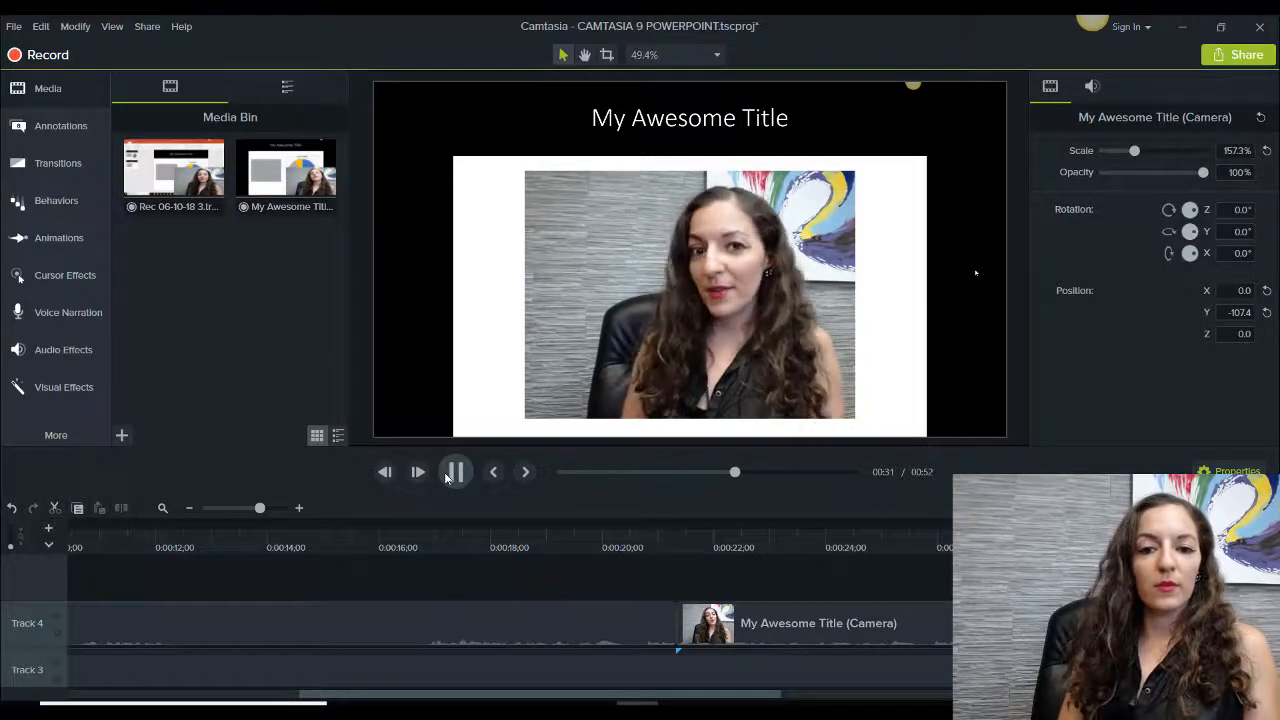
click(451, 474)
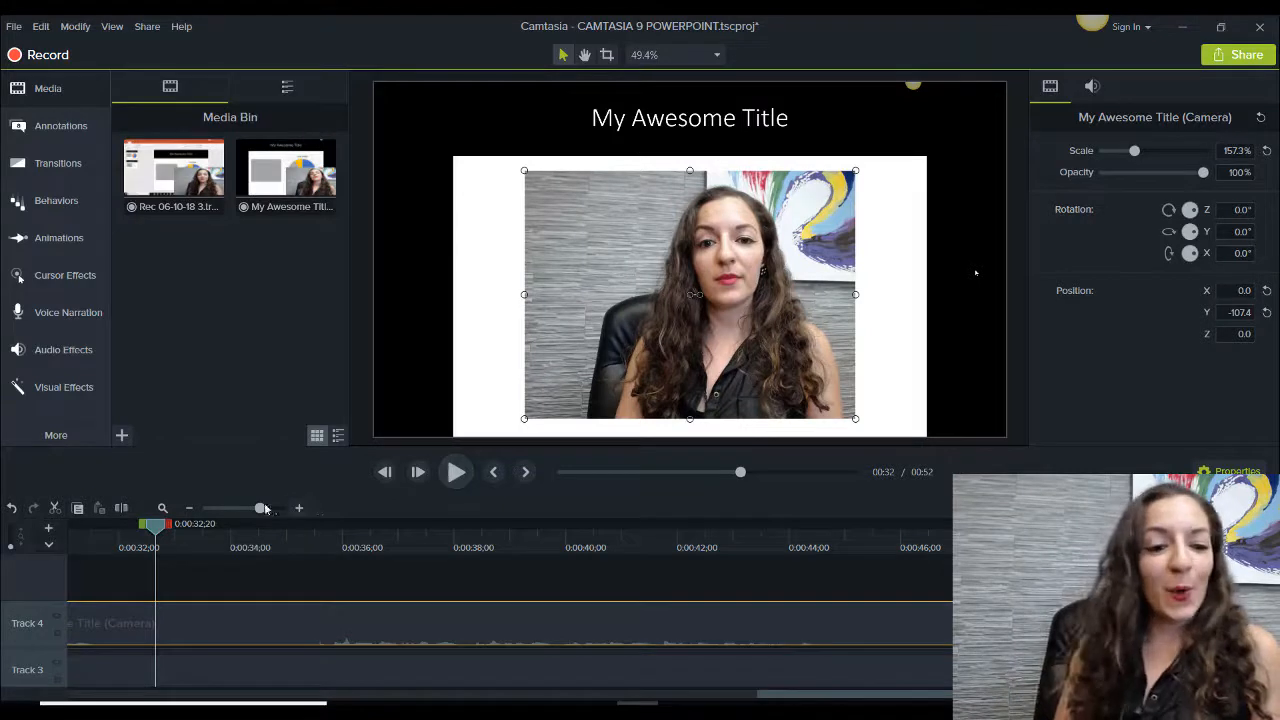
drag(260, 508, 242, 508)
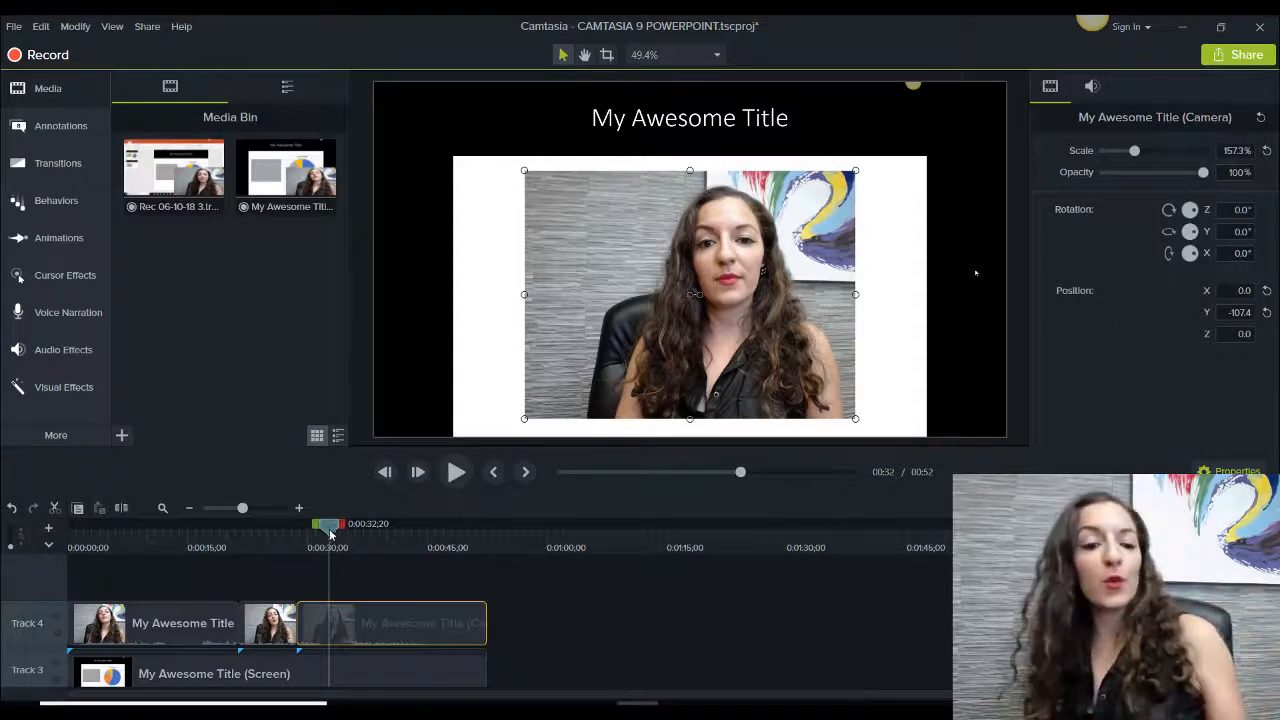
click(365, 575)
click(367, 673)
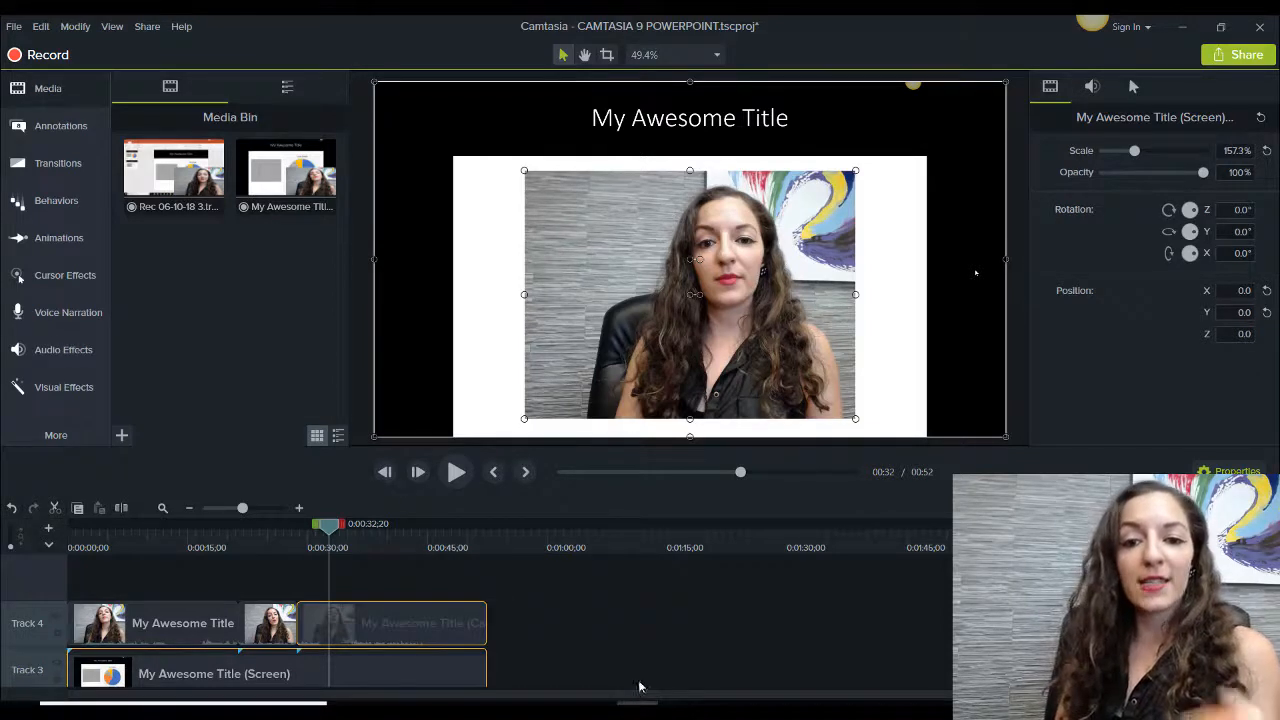
click(673, 636)
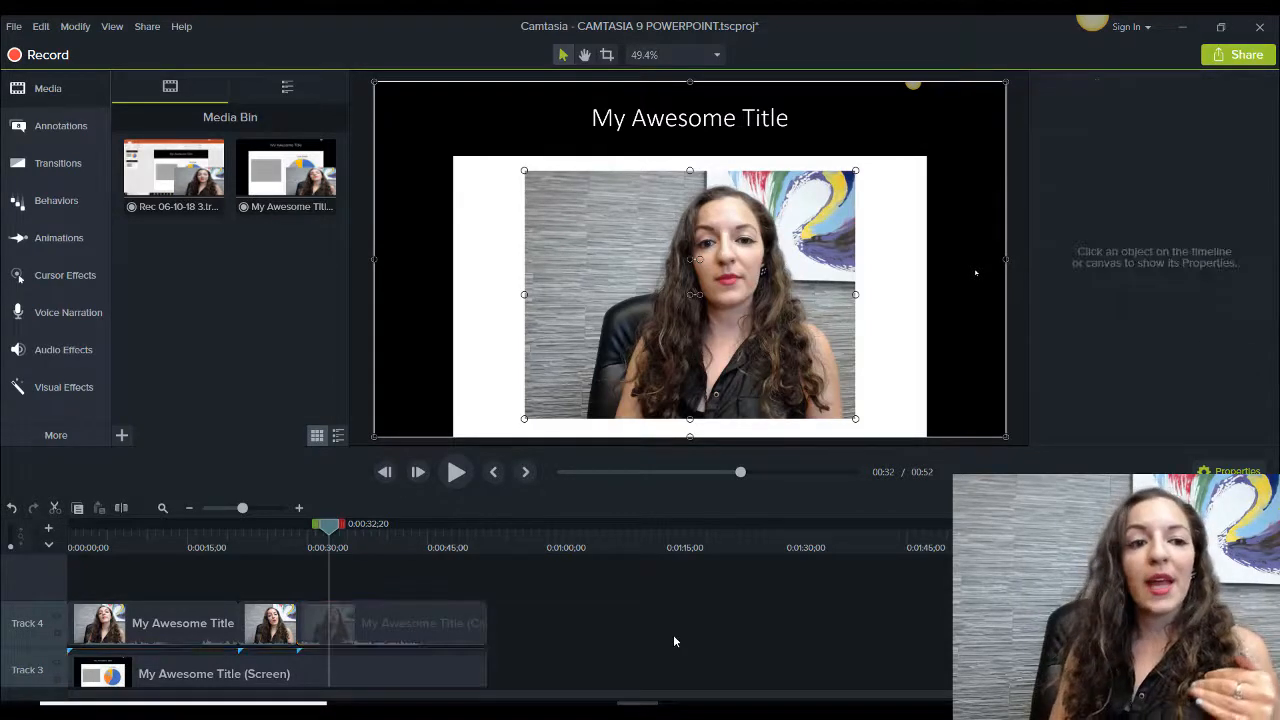
- View the video sharing and export options, and move the playhead to about 8 seconds to show the graph slide
click(147, 27)
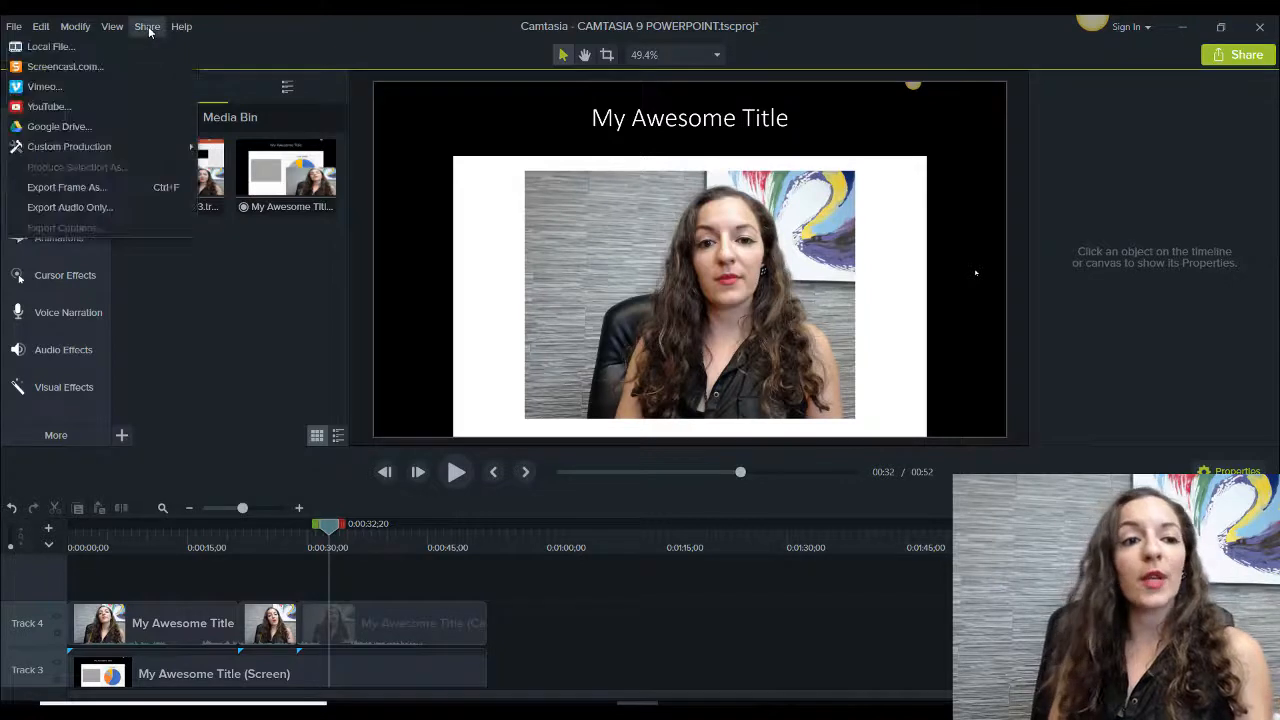
click(300, 38)
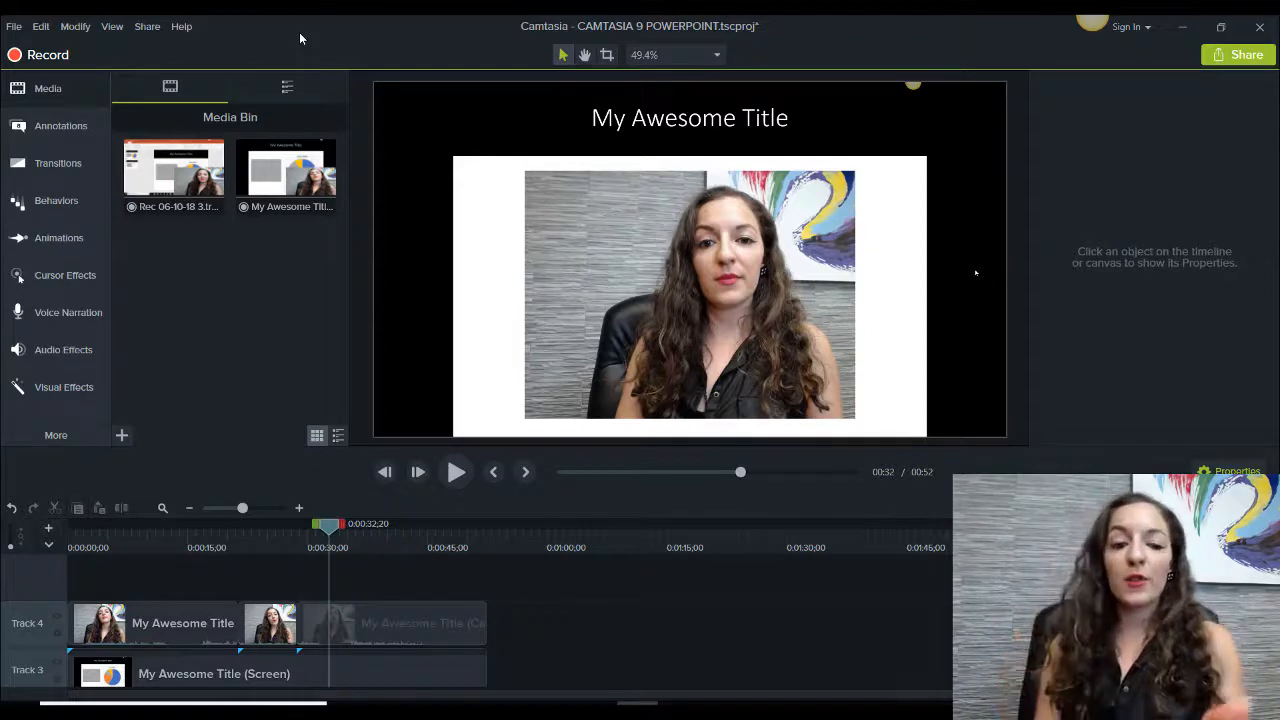
click(134, 546)
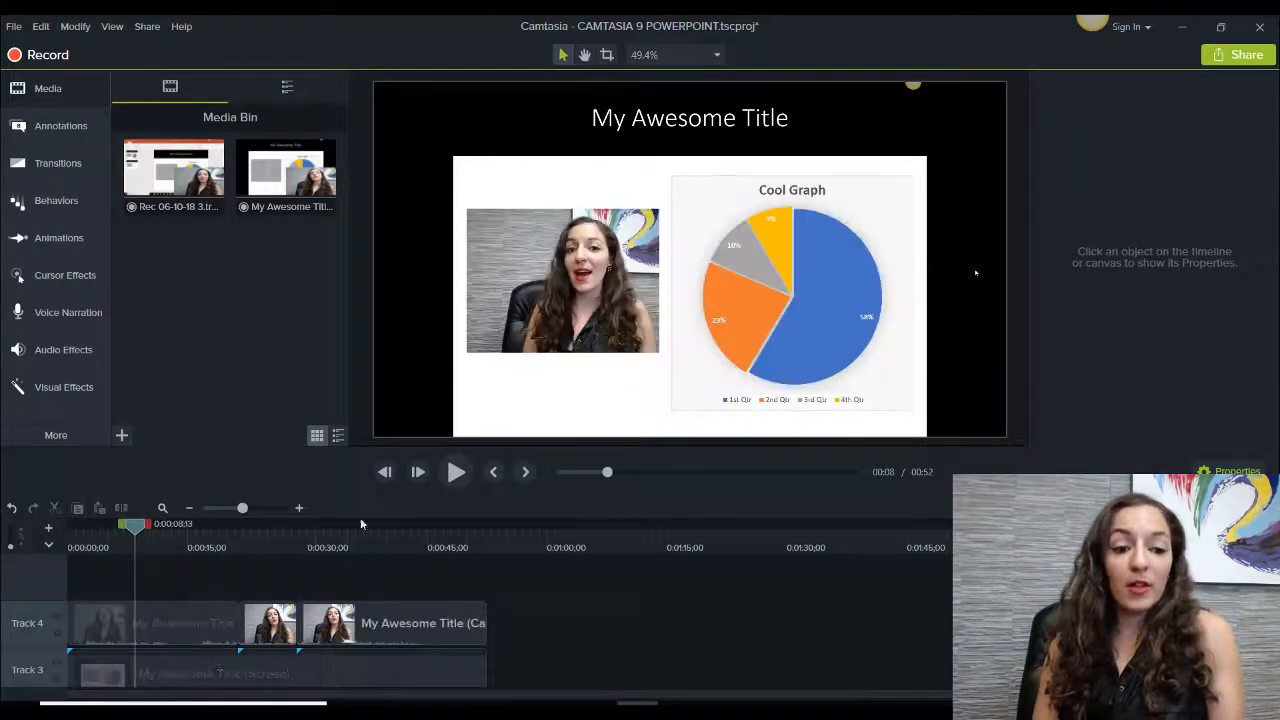